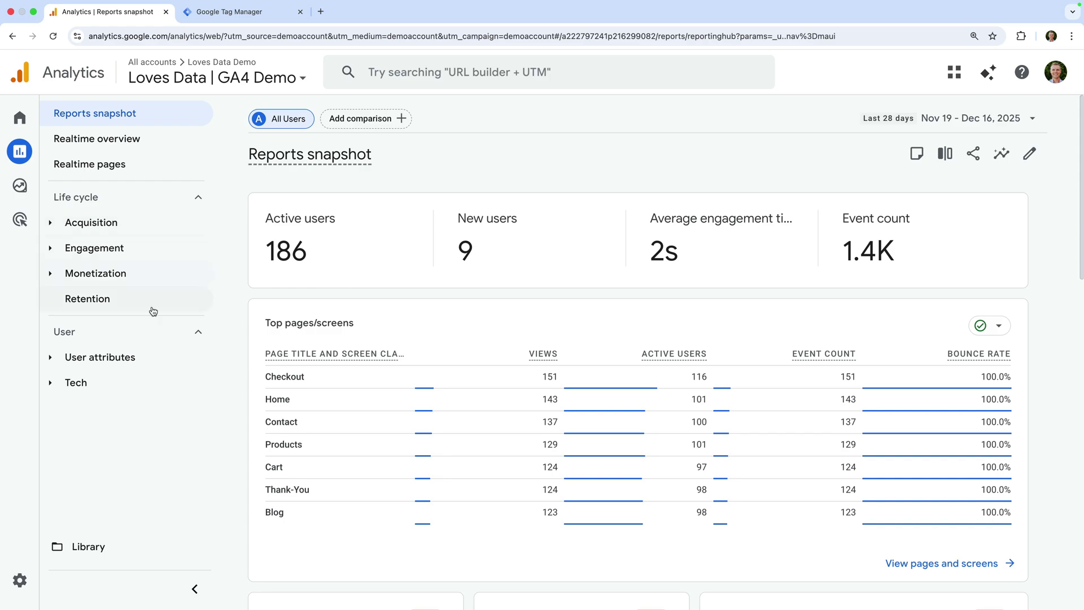
# Copy the Measurement ID of the Loves Data Demo web stream from Admin > Data streams
pyautogui.moveTo(25, 507)
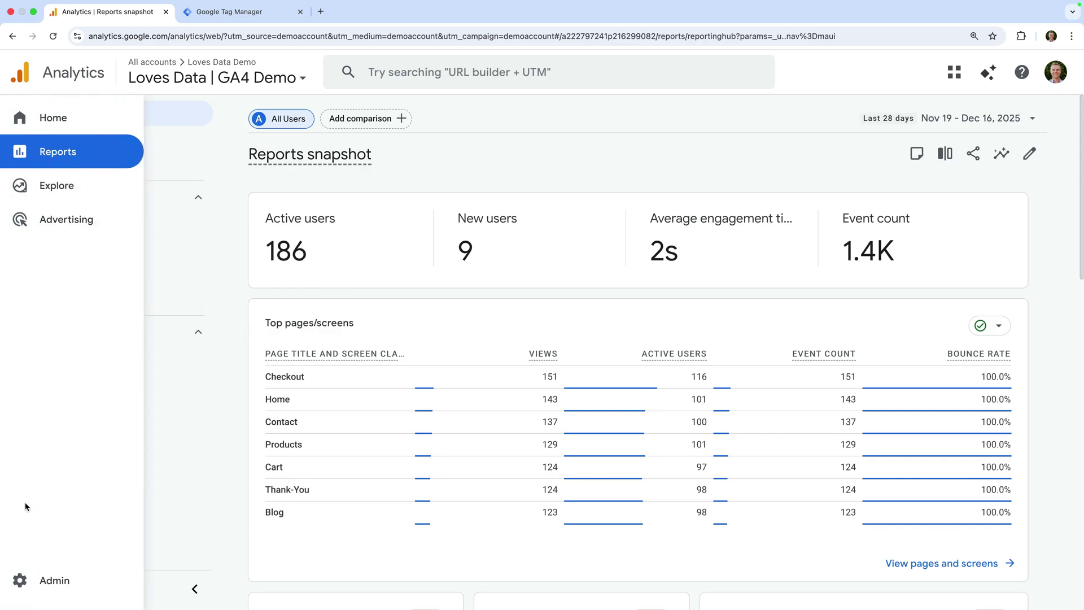
pyautogui.click(98, 578)
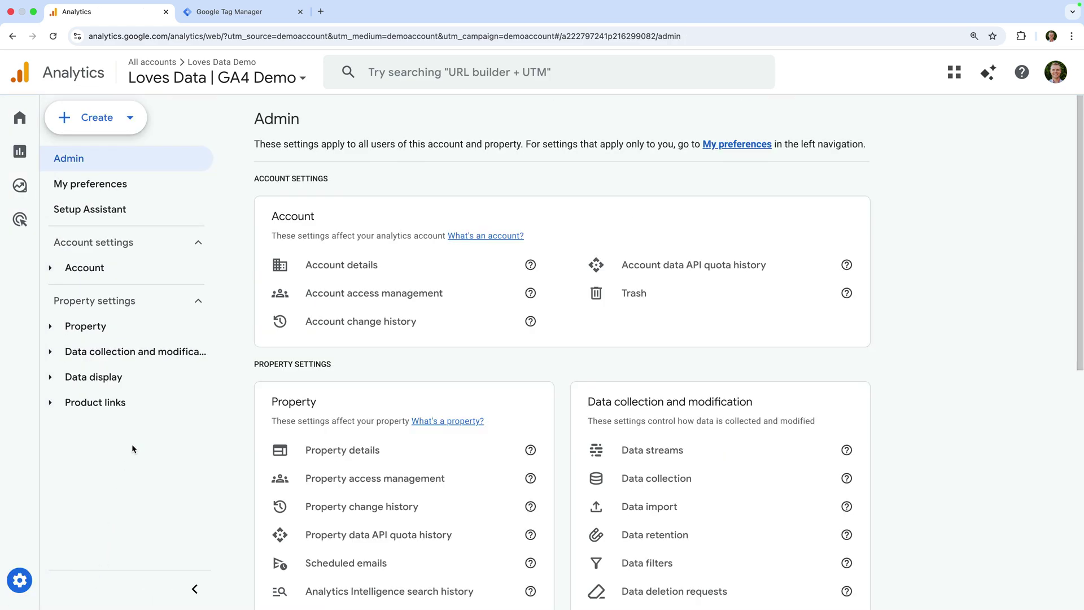
pyautogui.click(169, 356)
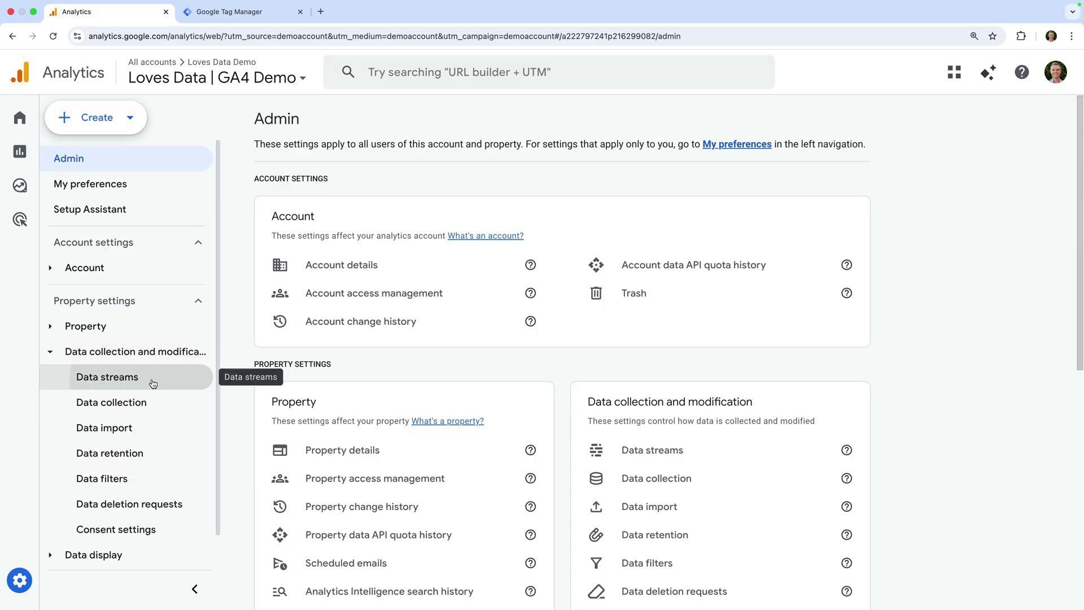
pyautogui.click(153, 383)
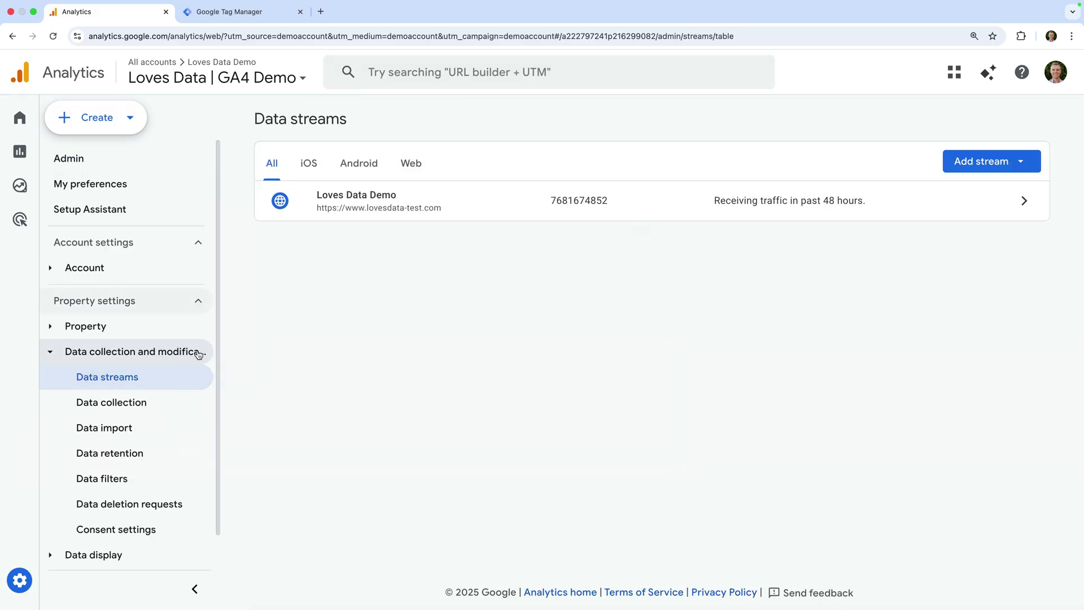
pyautogui.click(457, 204)
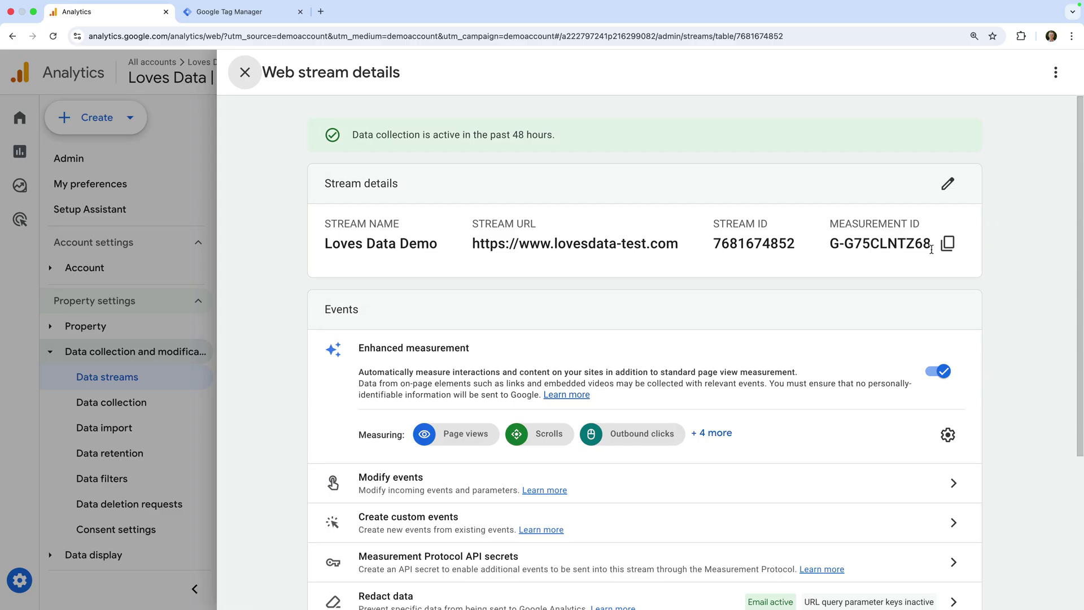
pyautogui.click(949, 244)
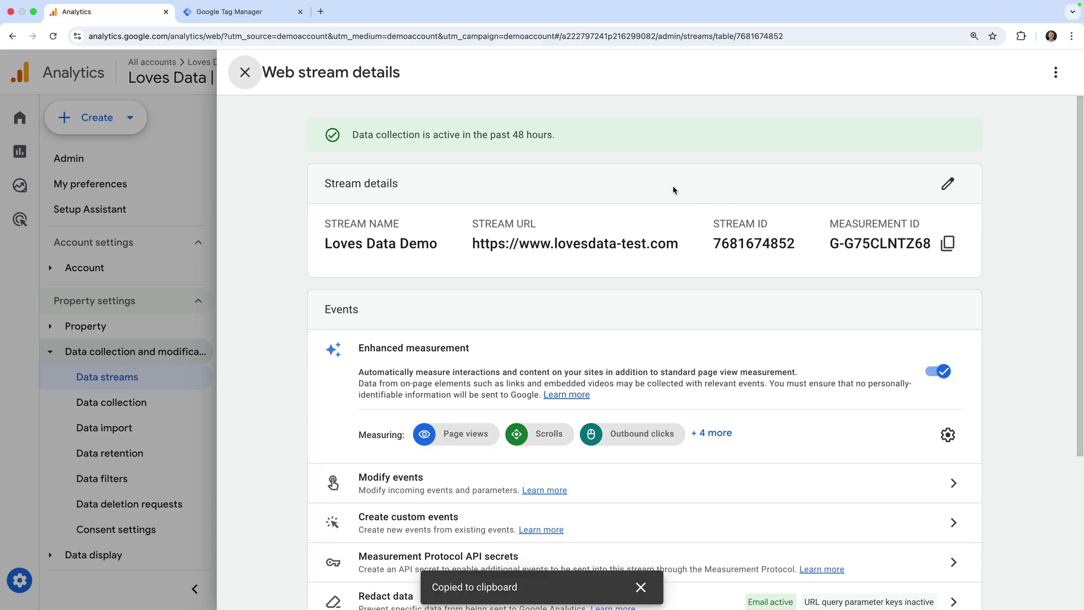
# Switch to the Google Tag Manager tab showing the Loves Data Demo workspace overview
pyautogui.click(267, 17)
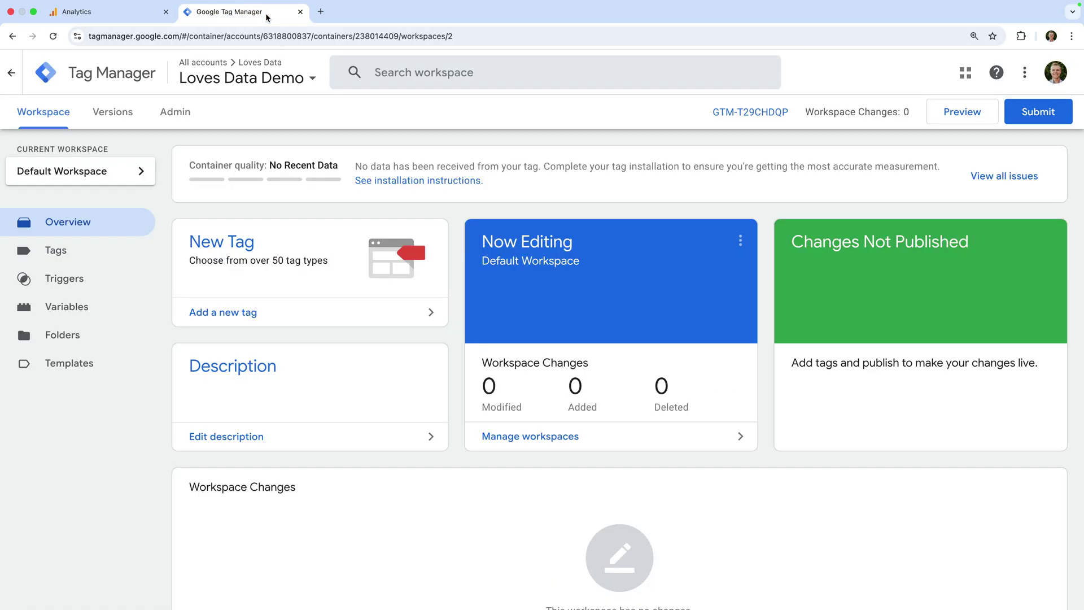
# Open the container ID to show the head and body installation code snippets
pyautogui.click(748, 116)
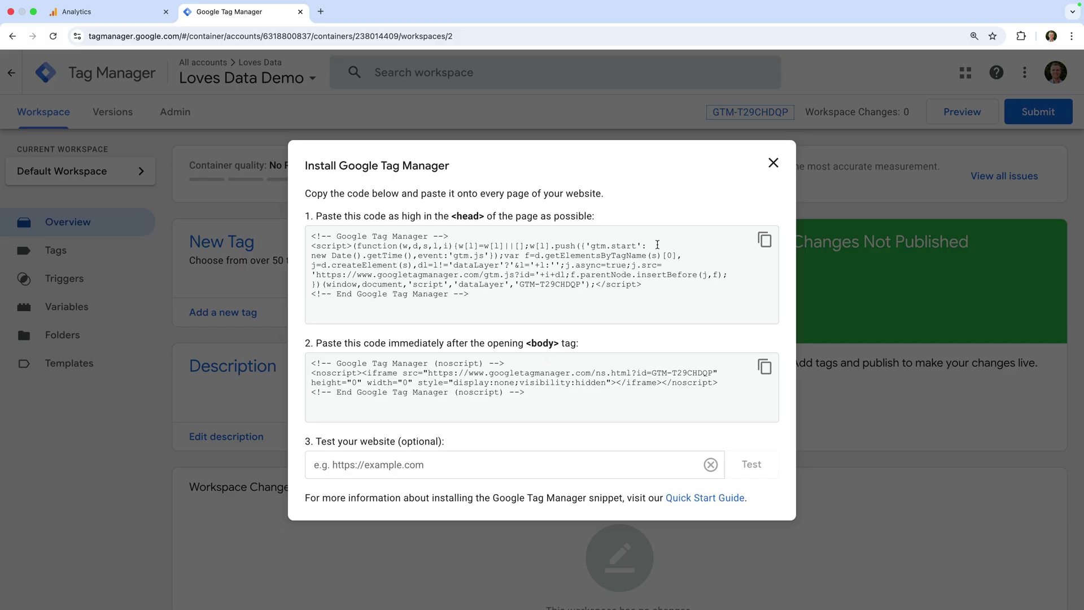
# Close the install dialog and create a new tag named 'Google Tag | GA4 | Page View'
pyautogui.click(773, 163)
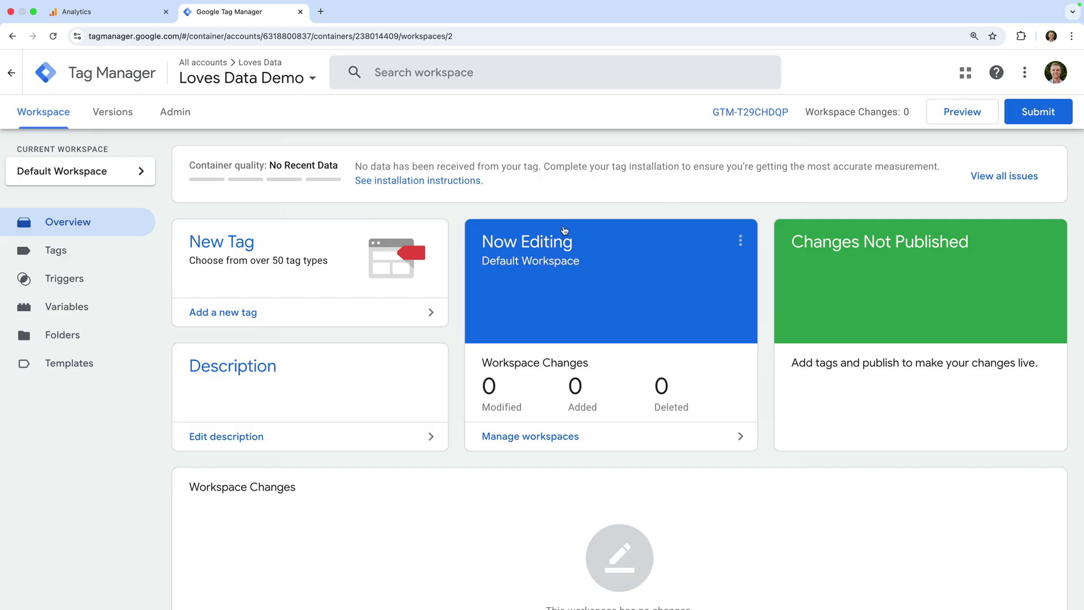
pyautogui.click(282, 316)
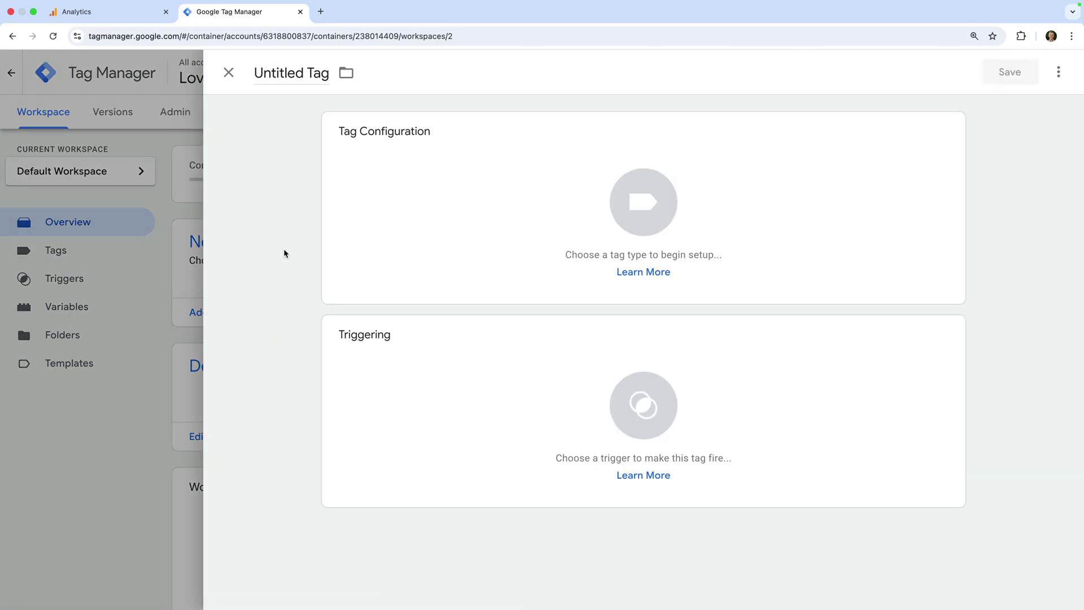
pyautogui.click(283, 73)
pyautogui.write('Googl')
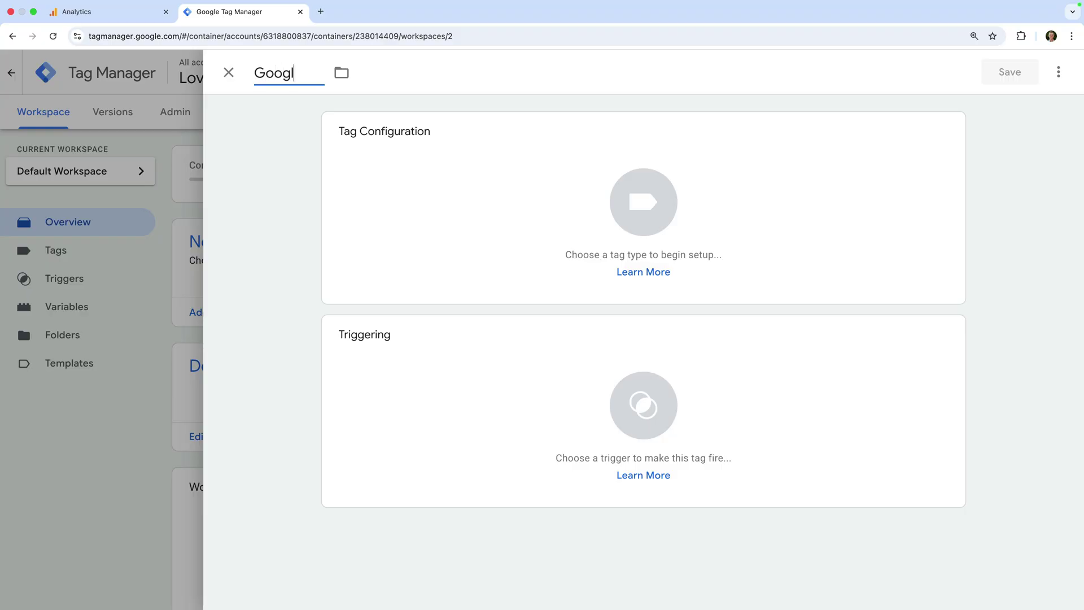
pyautogui.write('e Tag | GA')
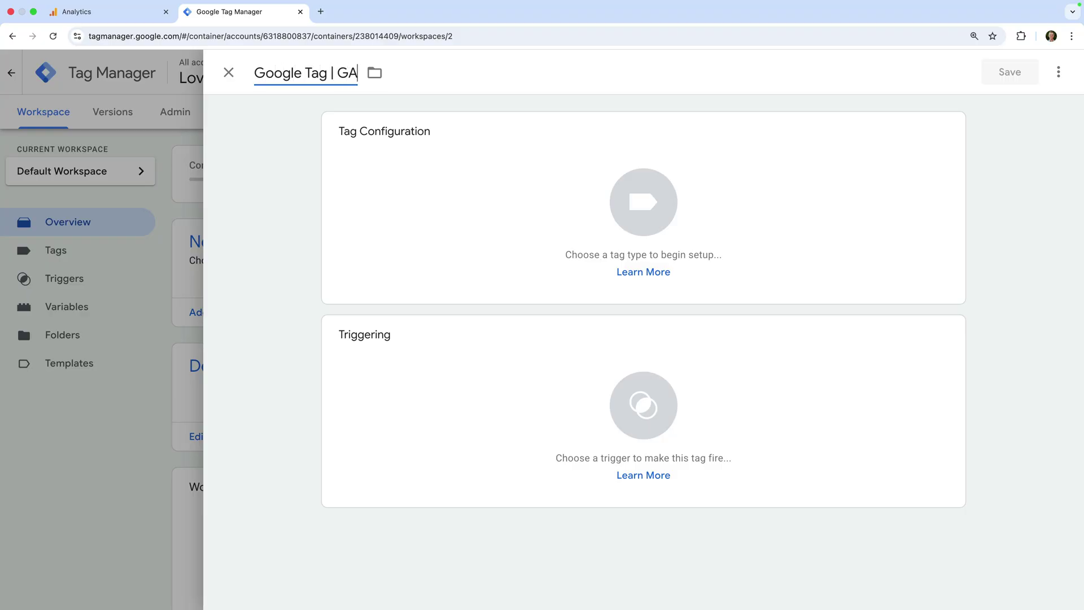
pyautogui.write('4 | Page View')
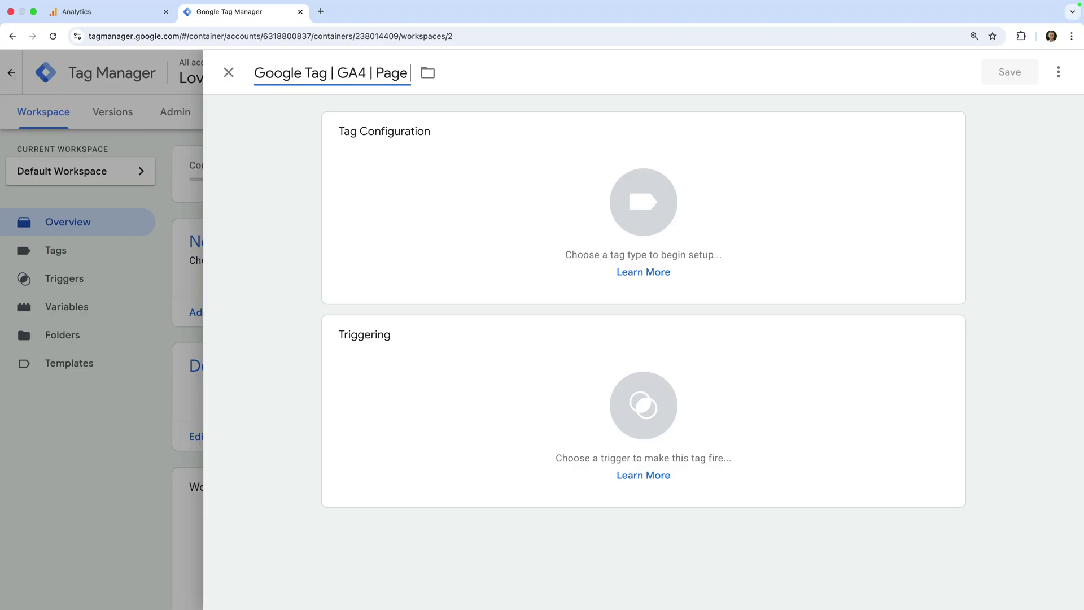
pyautogui.click(245, 104)
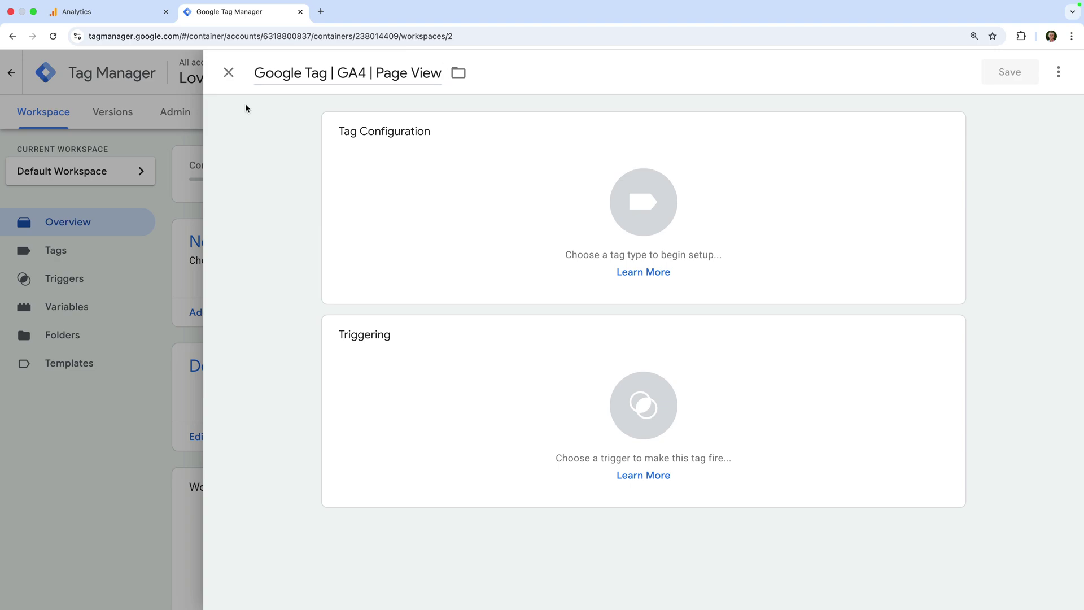
# Make the tag a Google Analytics > Google Tag and go to its Tag ID field
pyautogui.click(371, 147)
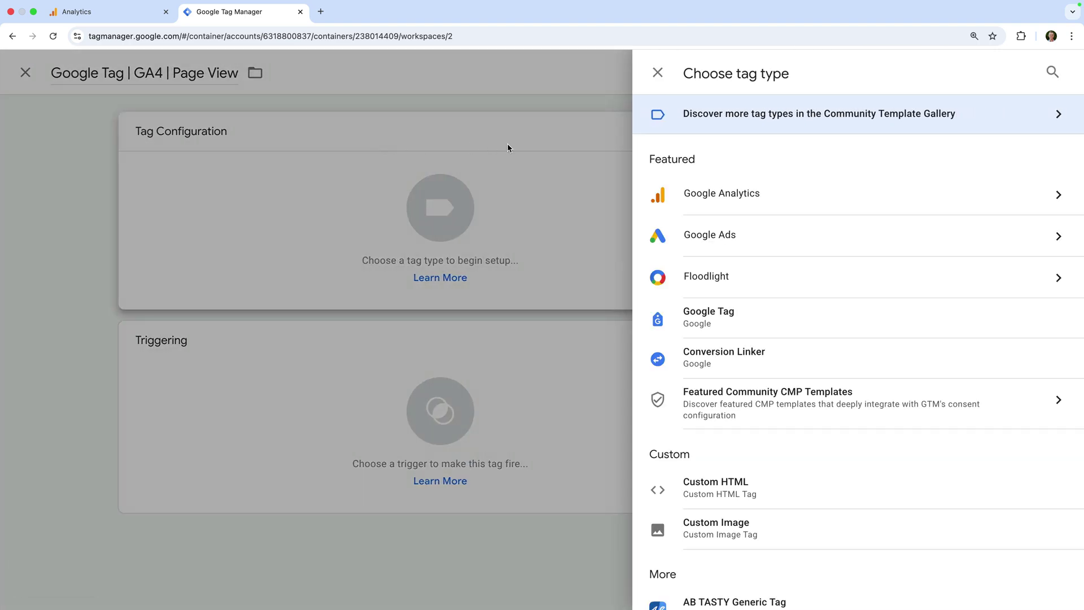
pyautogui.click(723, 193)
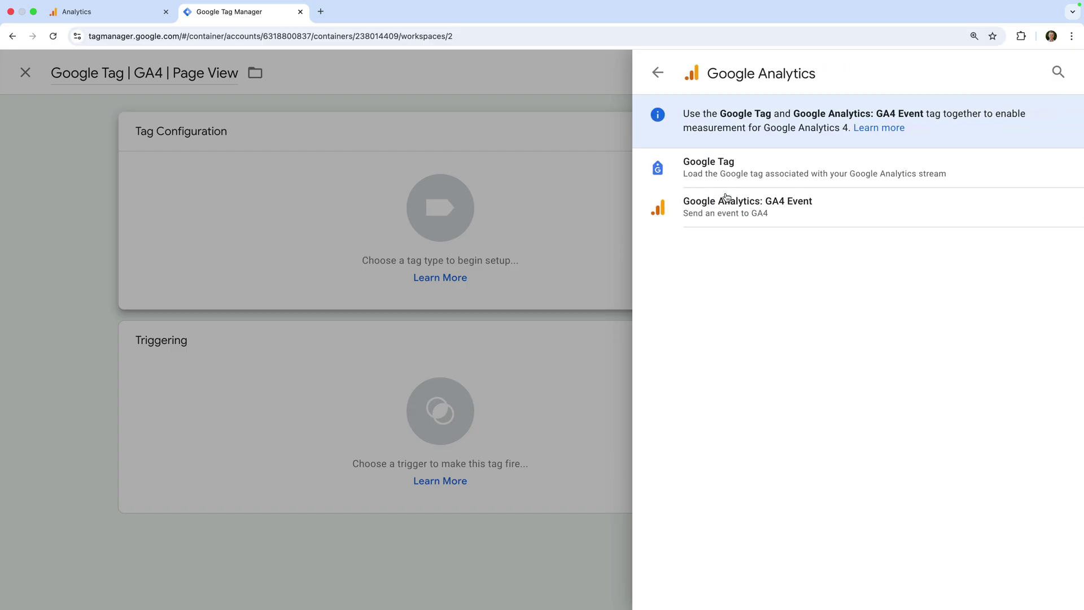
pyautogui.click(748, 170)
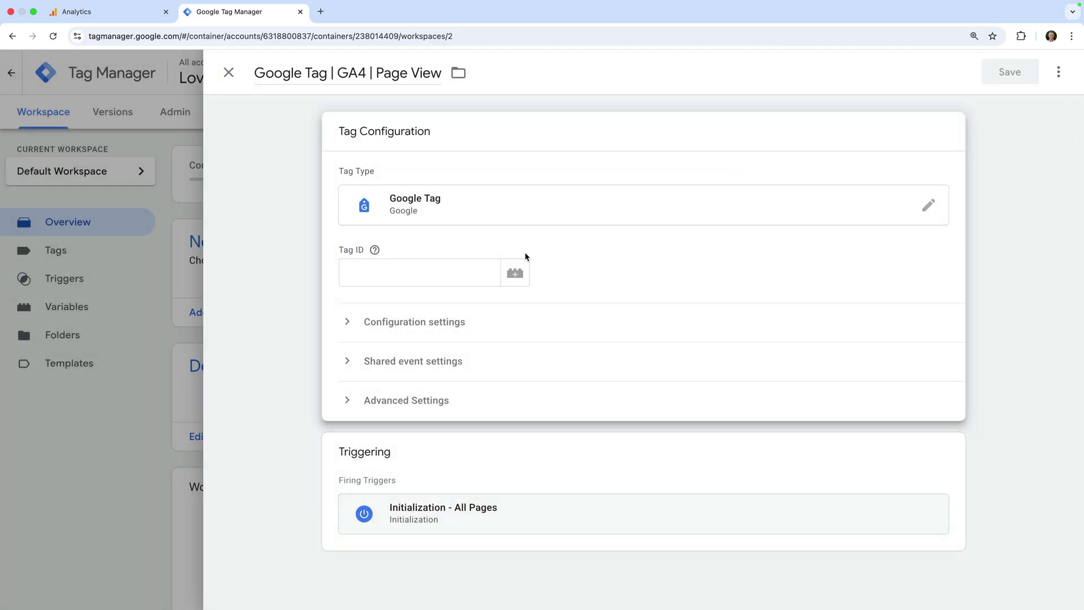
pyautogui.click(412, 276)
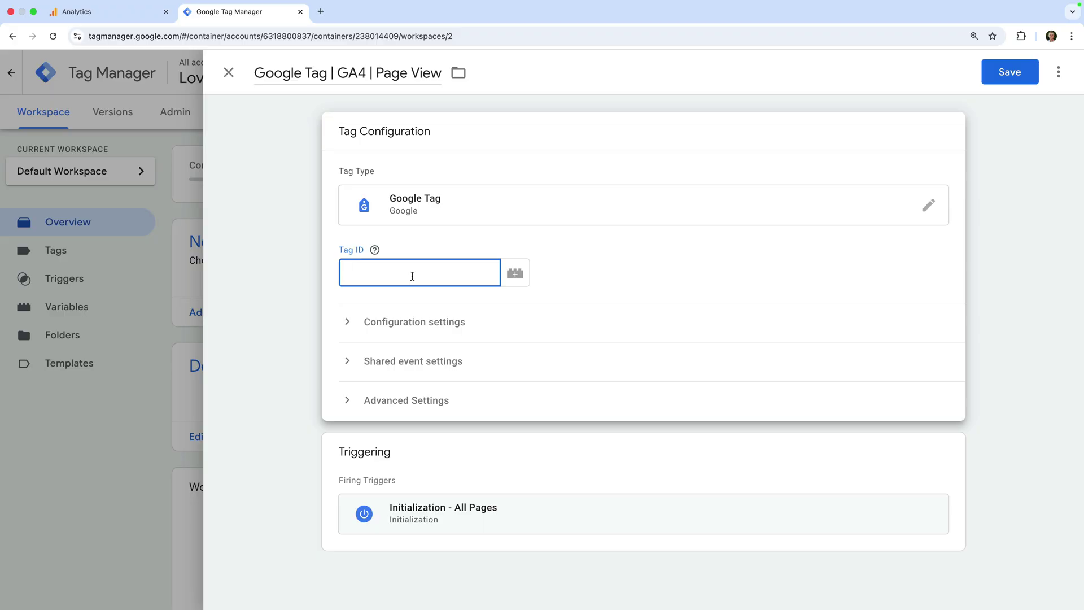
# Create a new variable from the Tag ID field named 'GA4 Measurement ID'
pyautogui.write('{{')
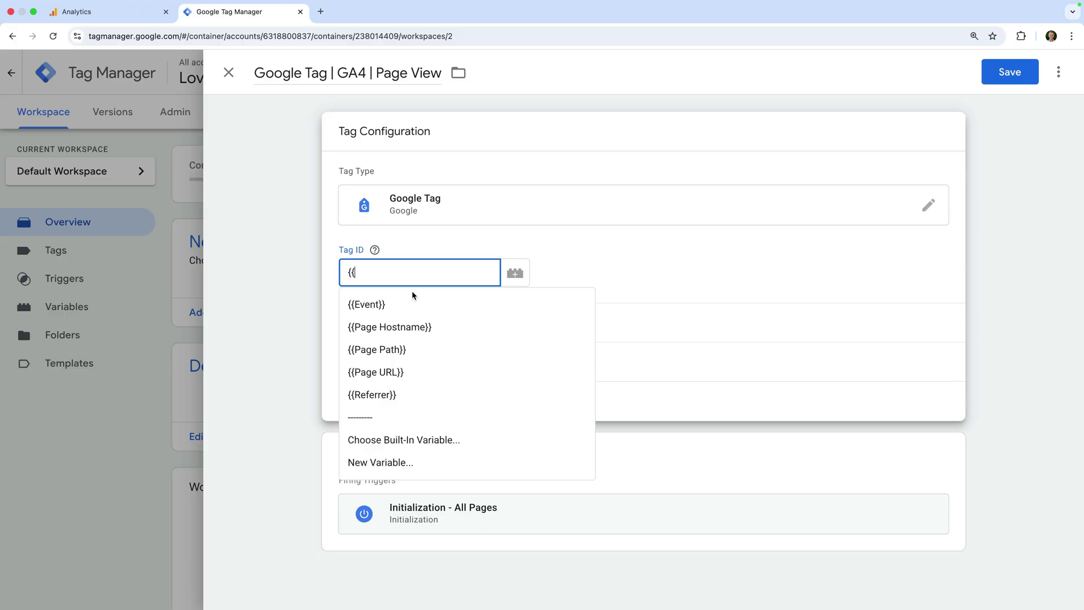
pyautogui.click(410, 462)
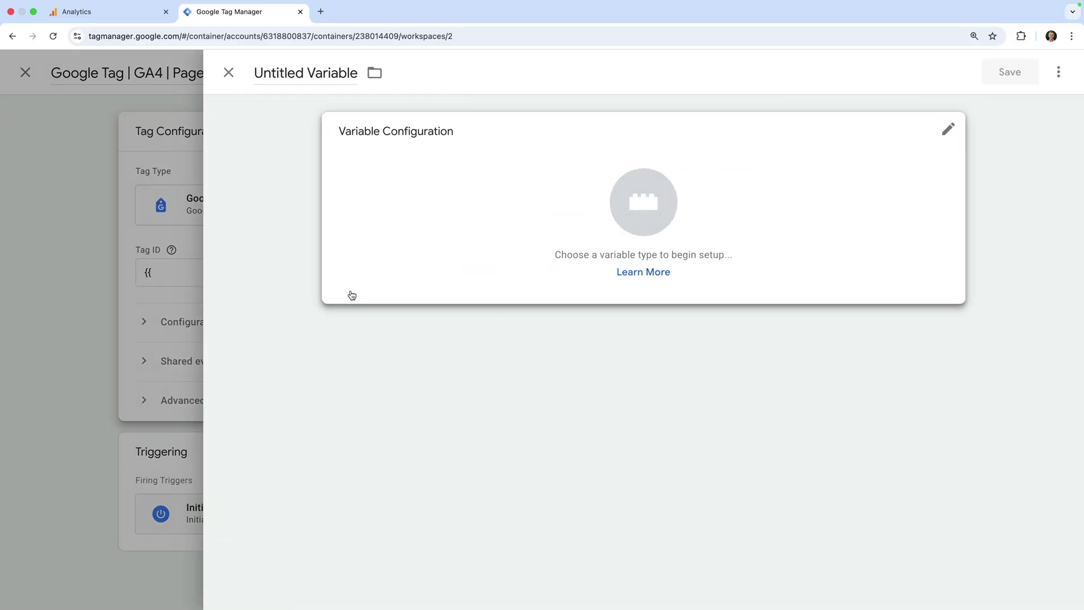
pyautogui.click(300, 74)
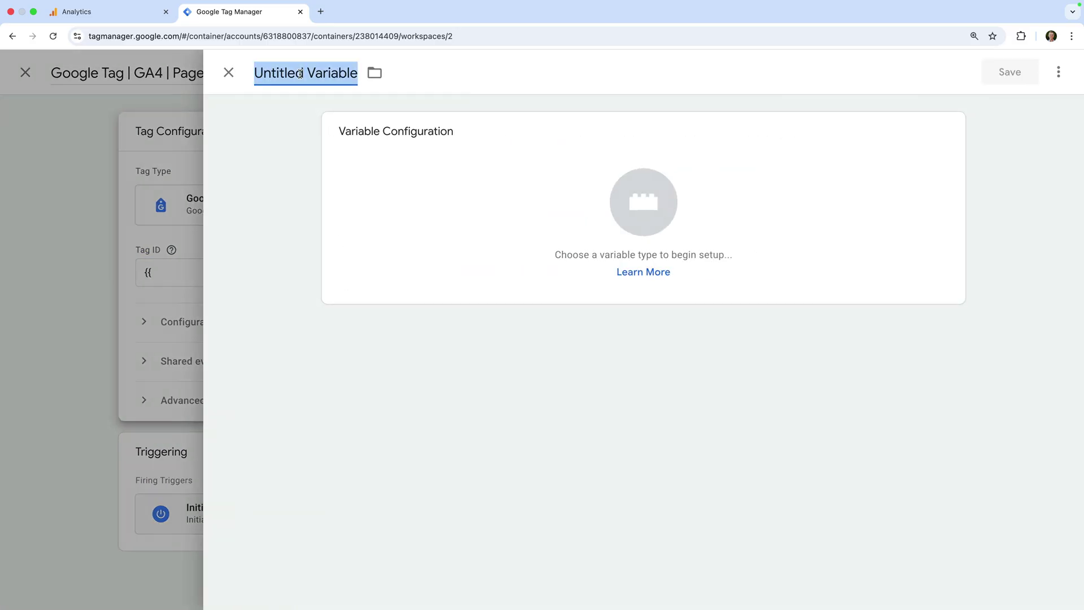
pyautogui.write('GA4 Me')
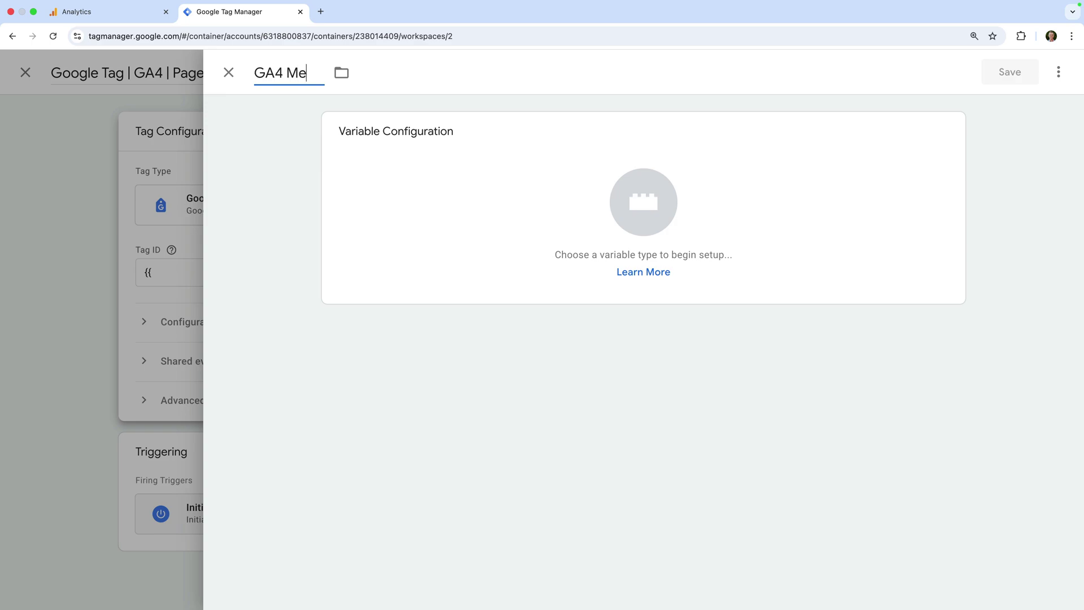
pyautogui.write('asurement I')
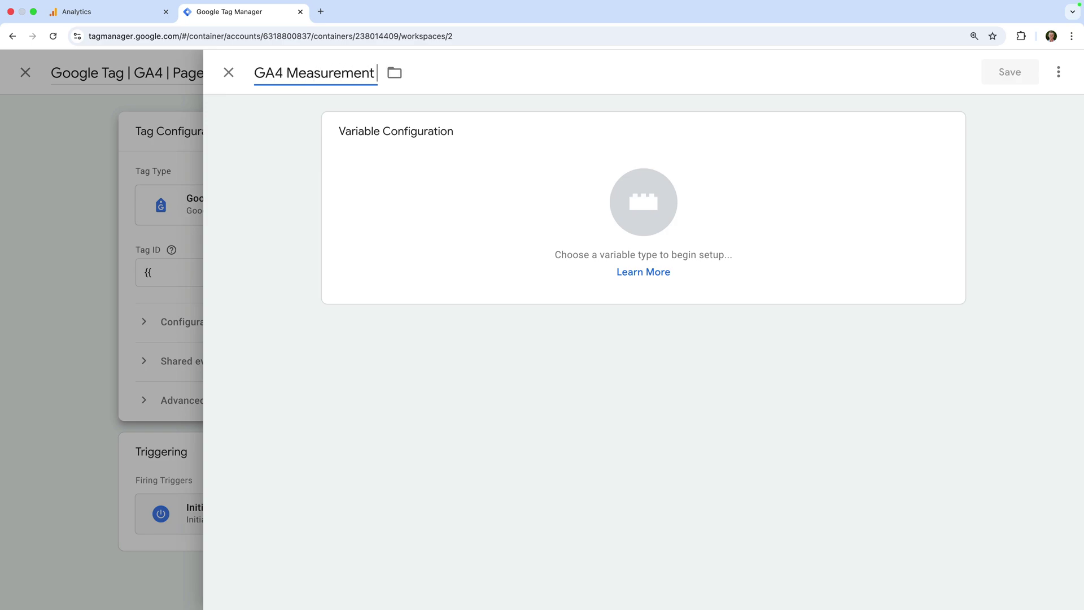
pyautogui.write('D')
# Make the variable a Constant holding the pasted Measurement ID and save it
pyautogui.click(386, 168)
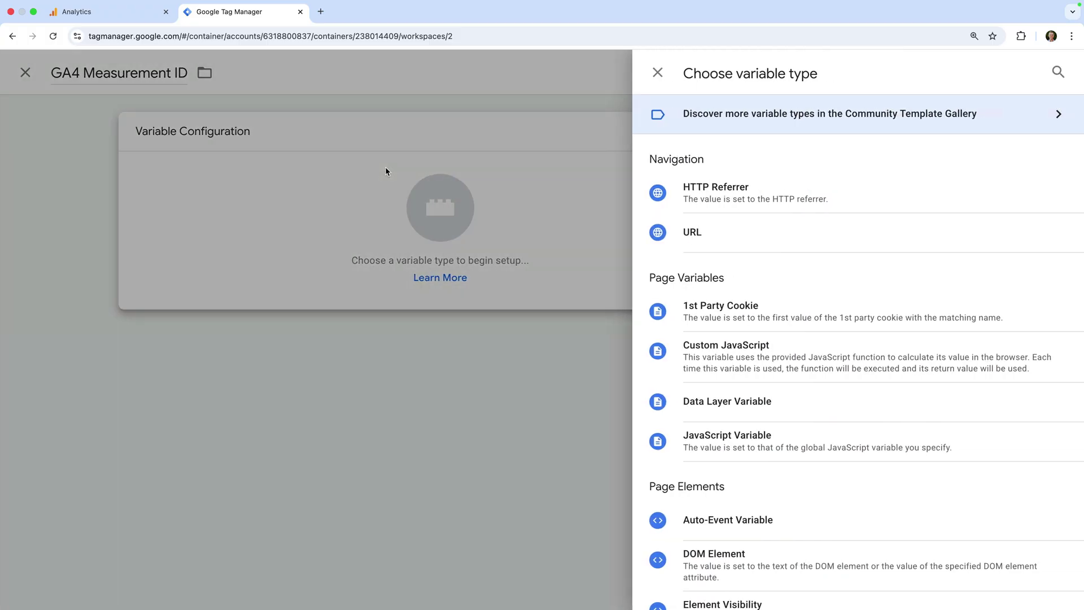
pyautogui.scroll(-5, 707, 349)
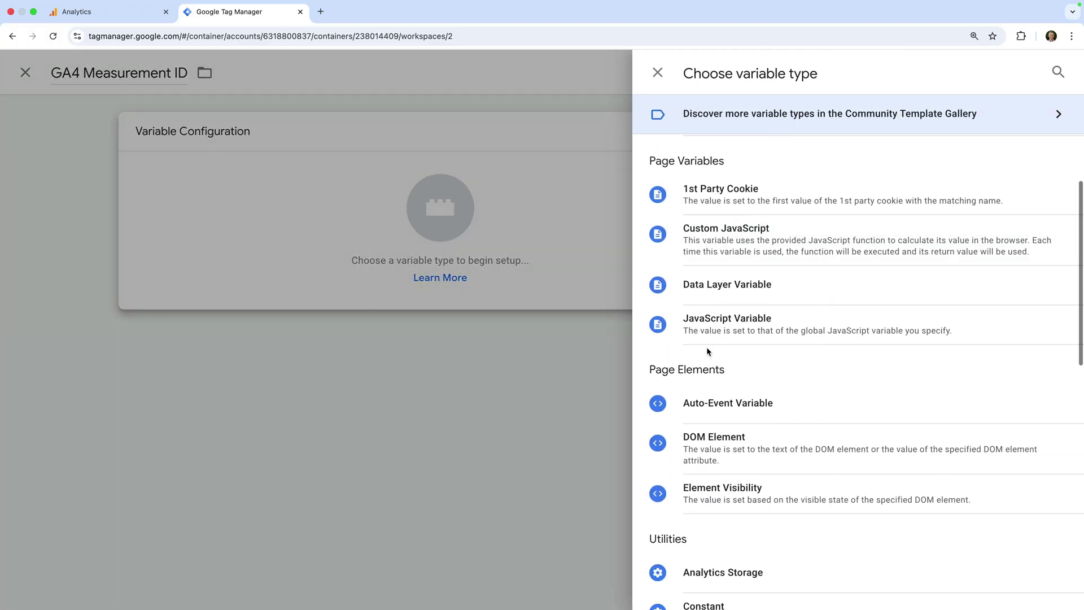
pyautogui.click(737, 403)
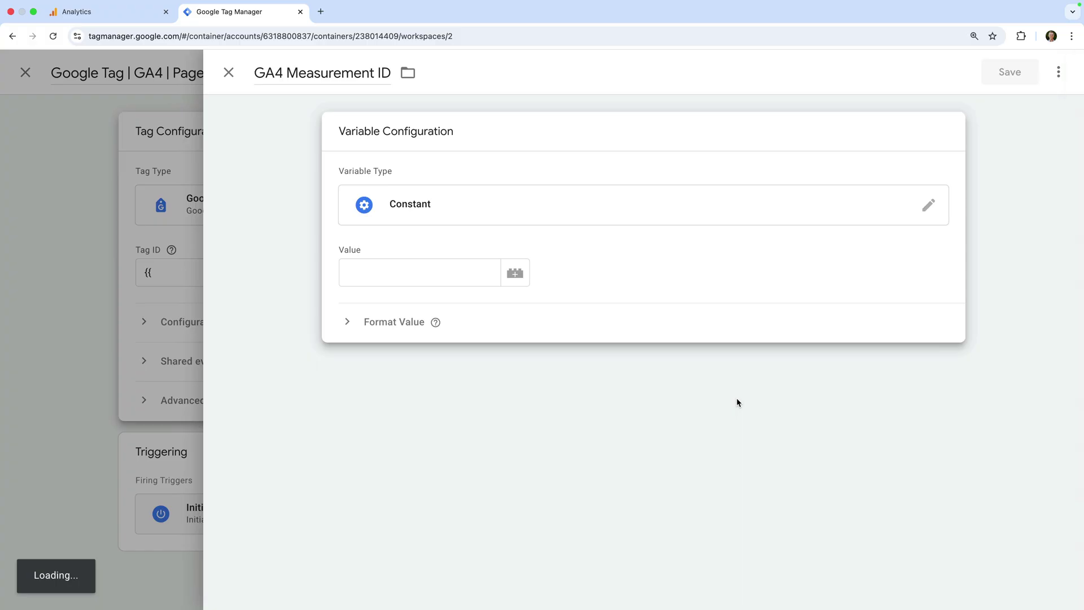
pyautogui.click(450, 274)
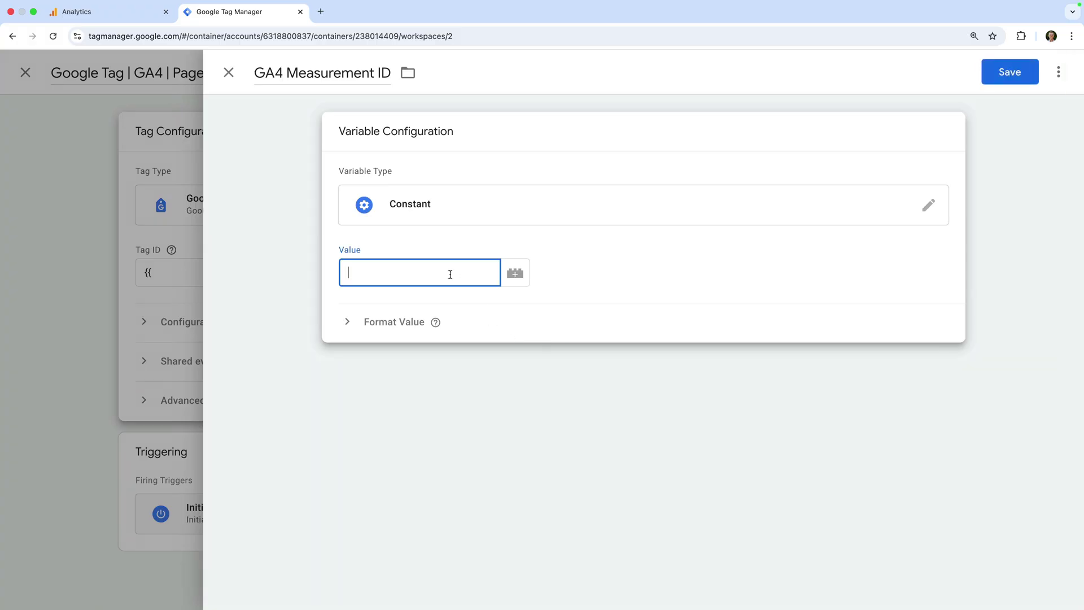
pyautogui.write('G-G75CLNTZ68')
pyautogui.click(497, 244)
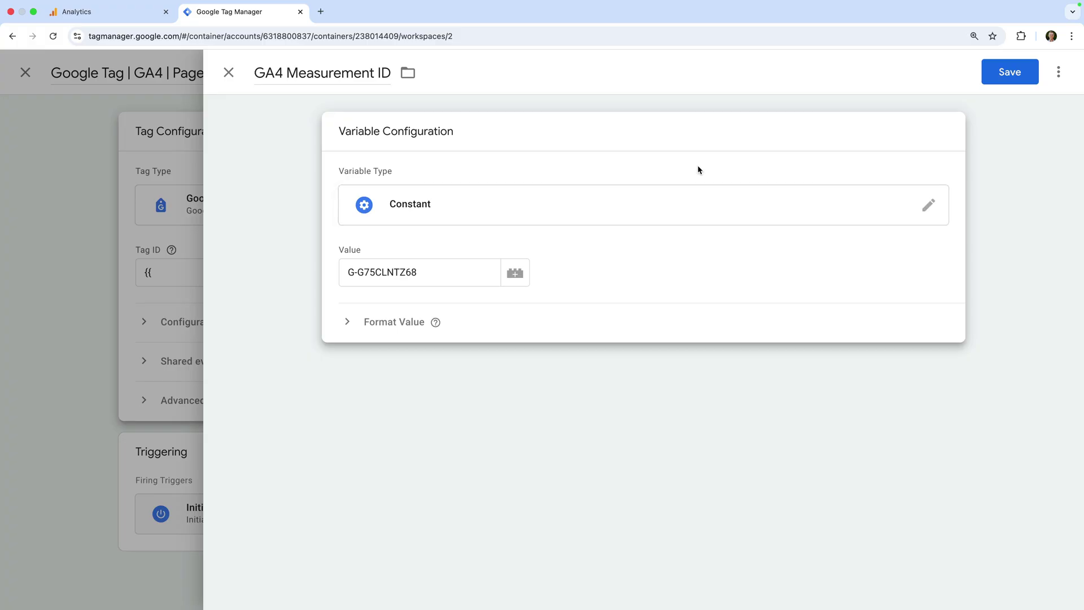
pyautogui.click(992, 72)
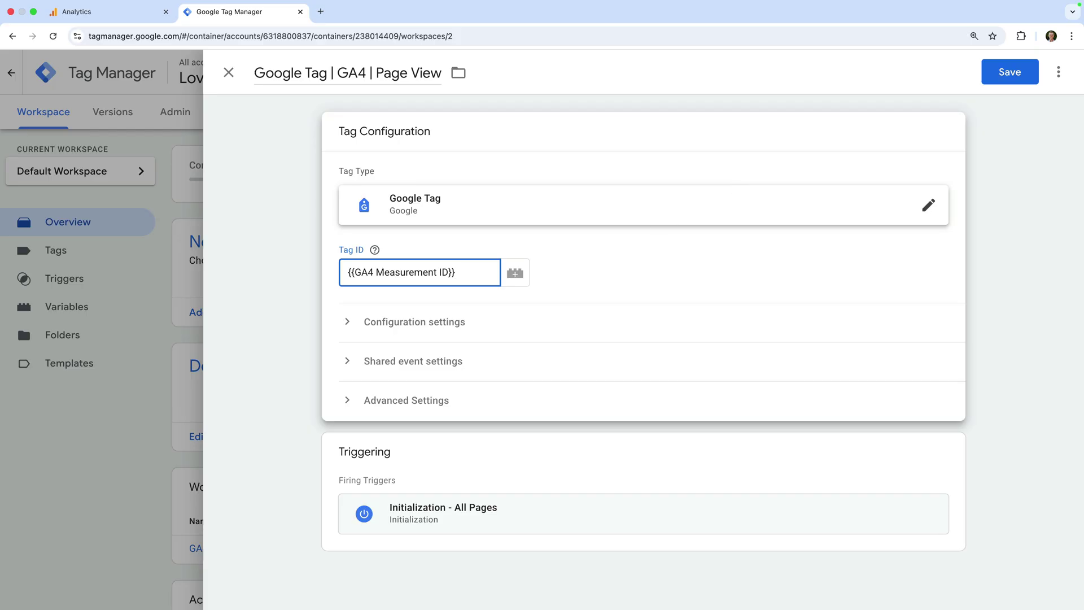
# Confirm the Initialization - All Pages trigger and save the Google Tag | GA4 | Page View tag
pyautogui.click(568, 274)
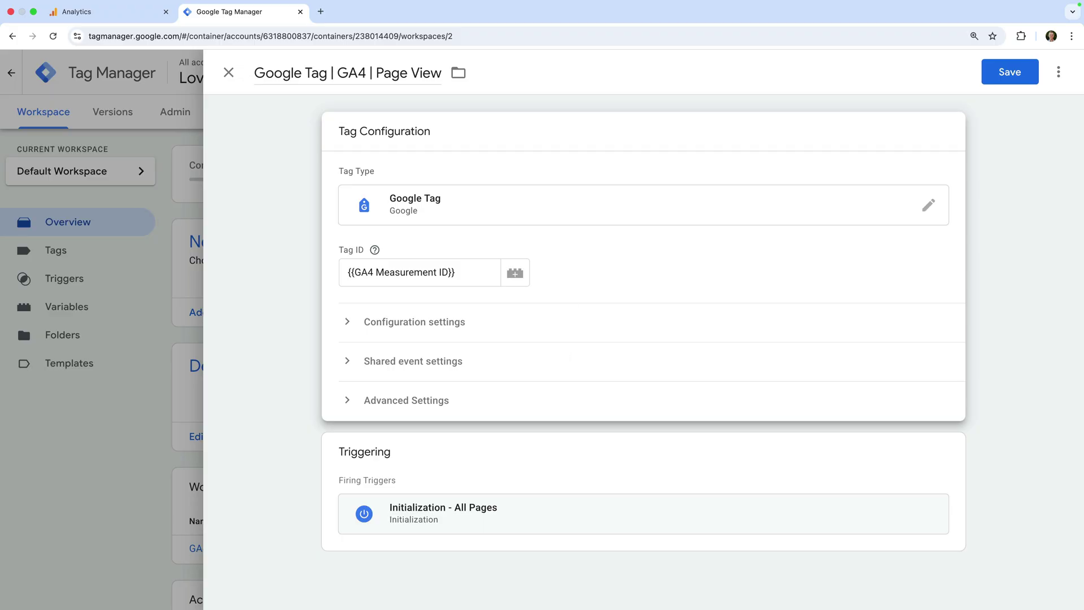
pyautogui.click(513, 460)
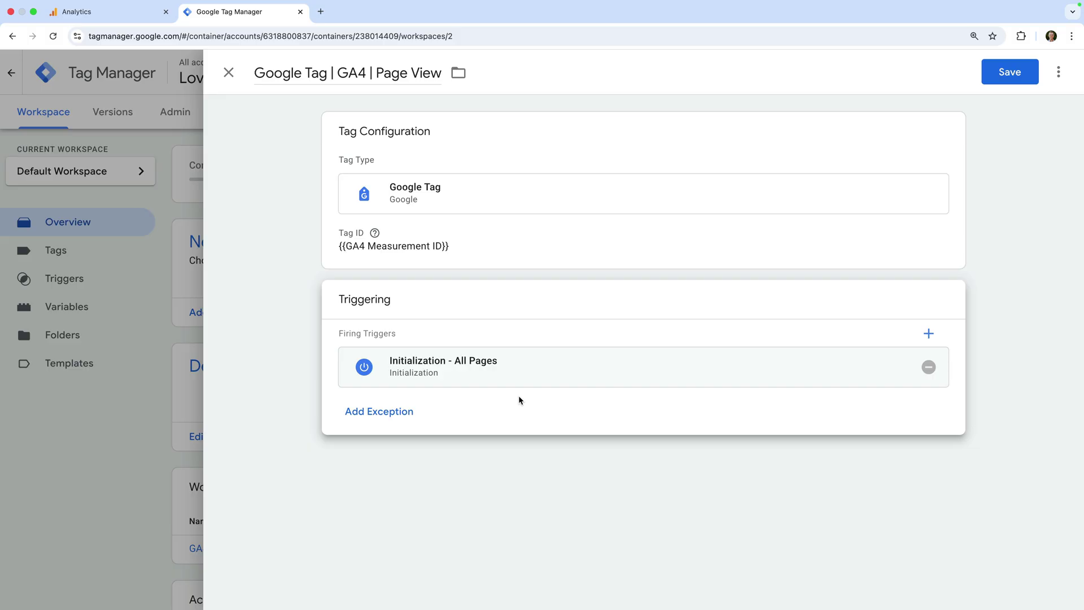
pyautogui.click(989, 75)
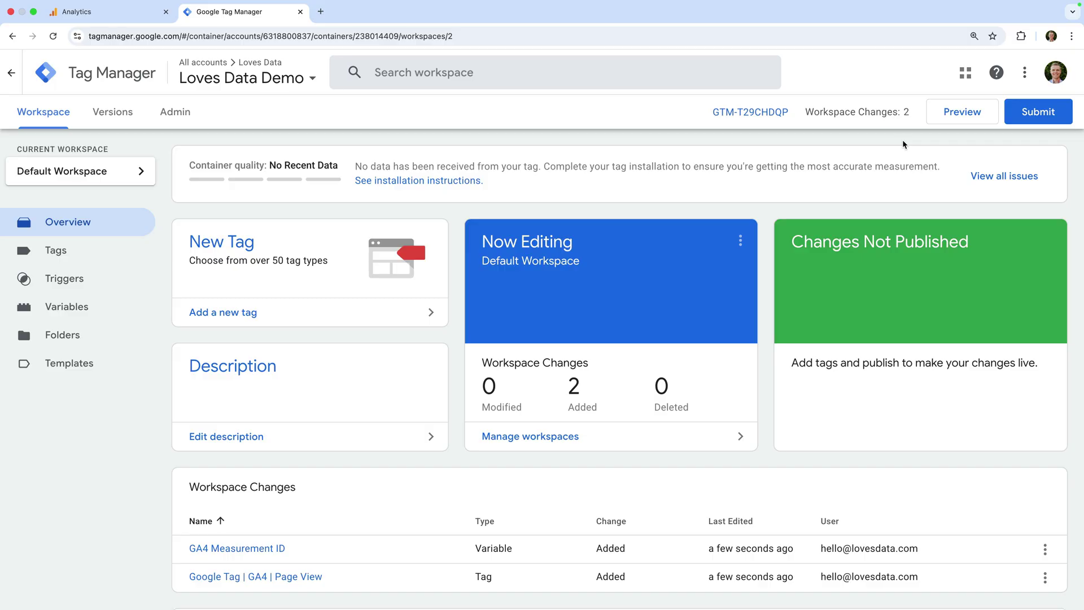
pyautogui.click(959, 113)
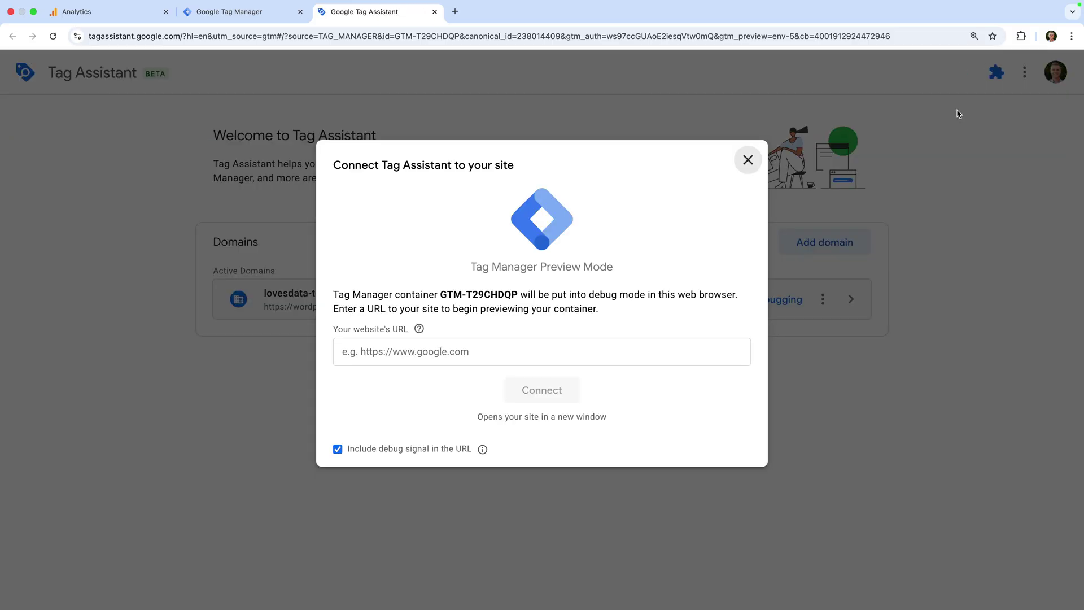
pyautogui.click(549, 346)
pyautogui.write('https://wordpress.lovesdata-test.com')
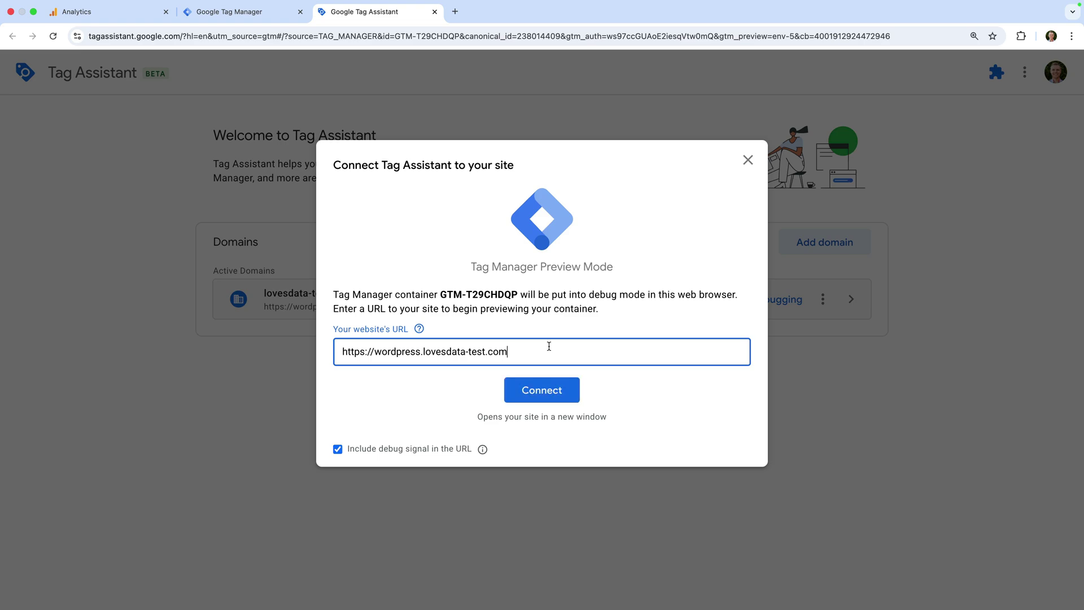
pyautogui.click(486, 390)
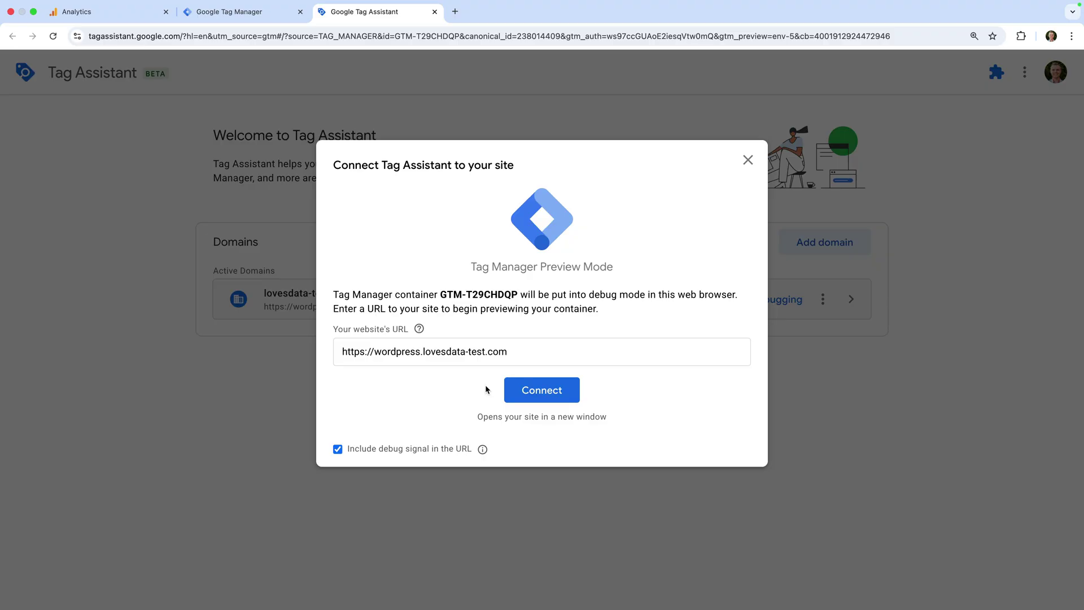
pyautogui.click(516, 388)
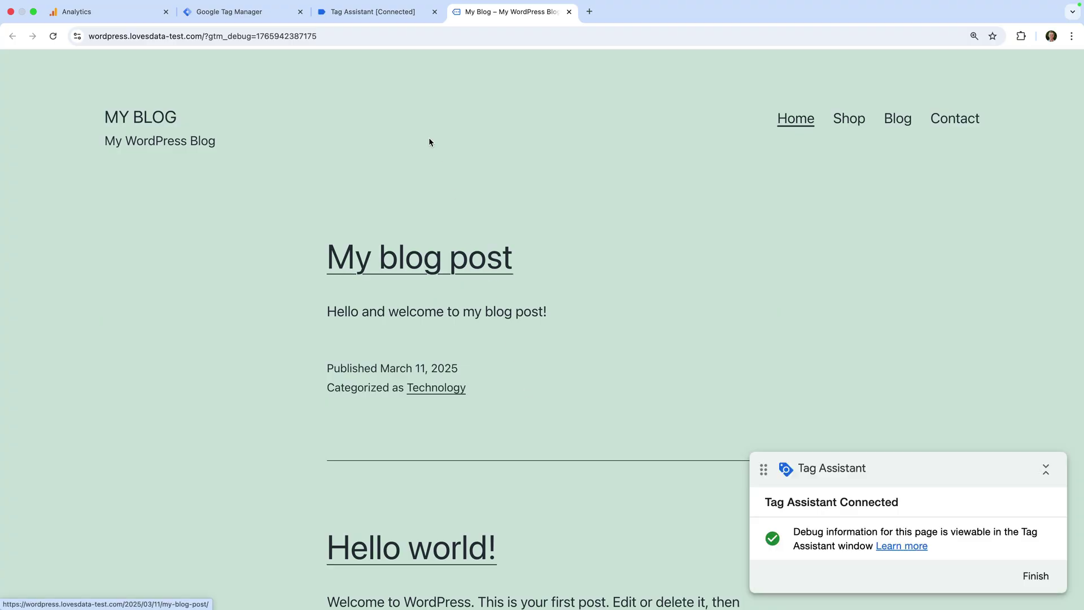
# In Tag Assistant's summary, confirm the Page View tag fired once, then return to Google Analytics
pyautogui.click(382, 14)
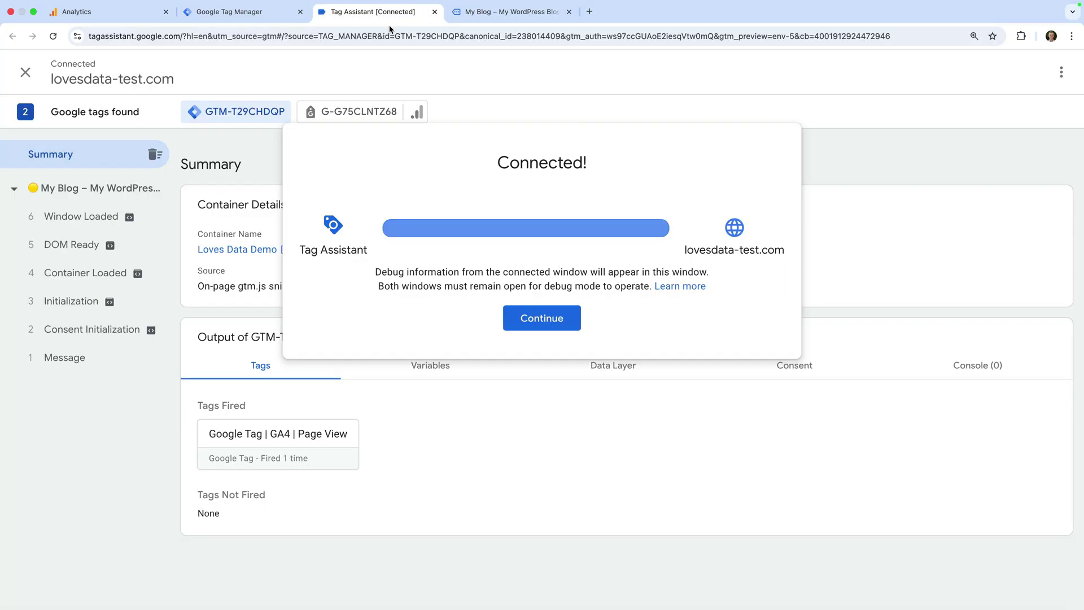
pyautogui.click(522, 314)
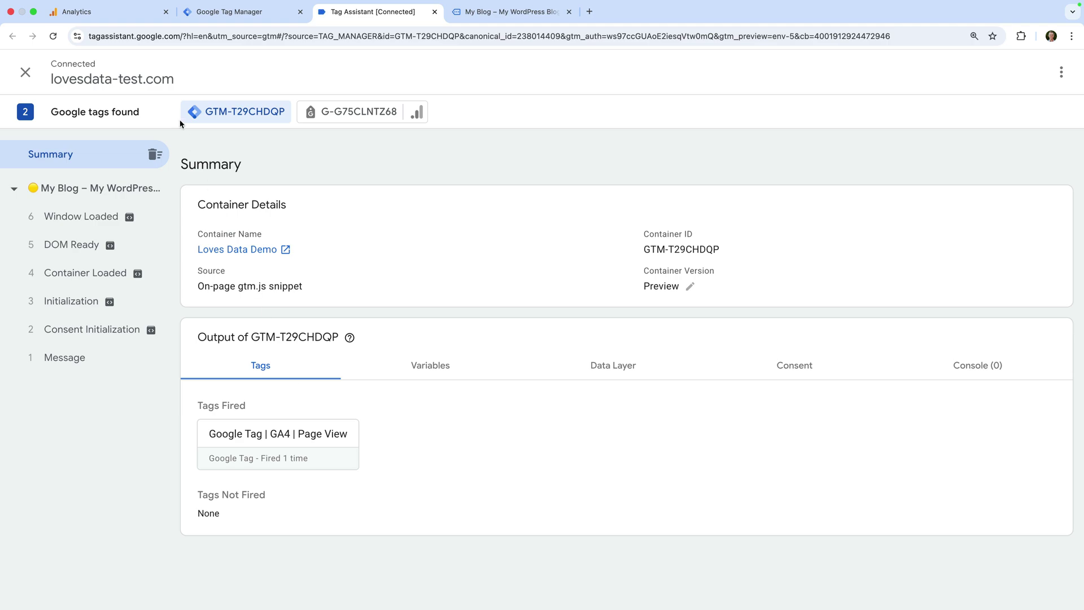
pyautogui.click(130, 18)
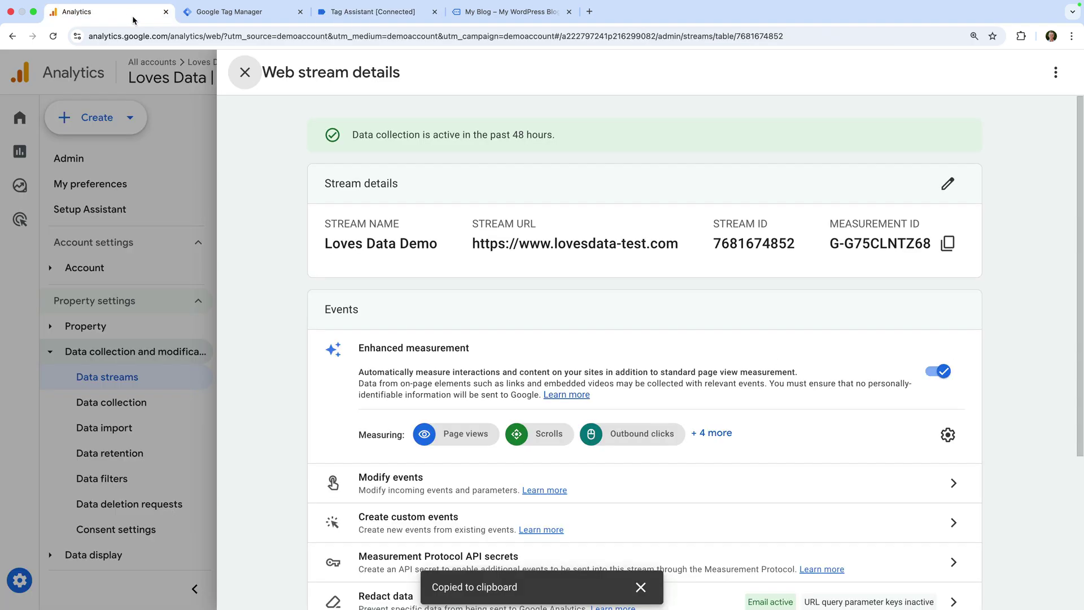
# Check DebugView for page_view, session_start and user_engagement events, then return to Tag Manager
pyautogui.click(244, 79)
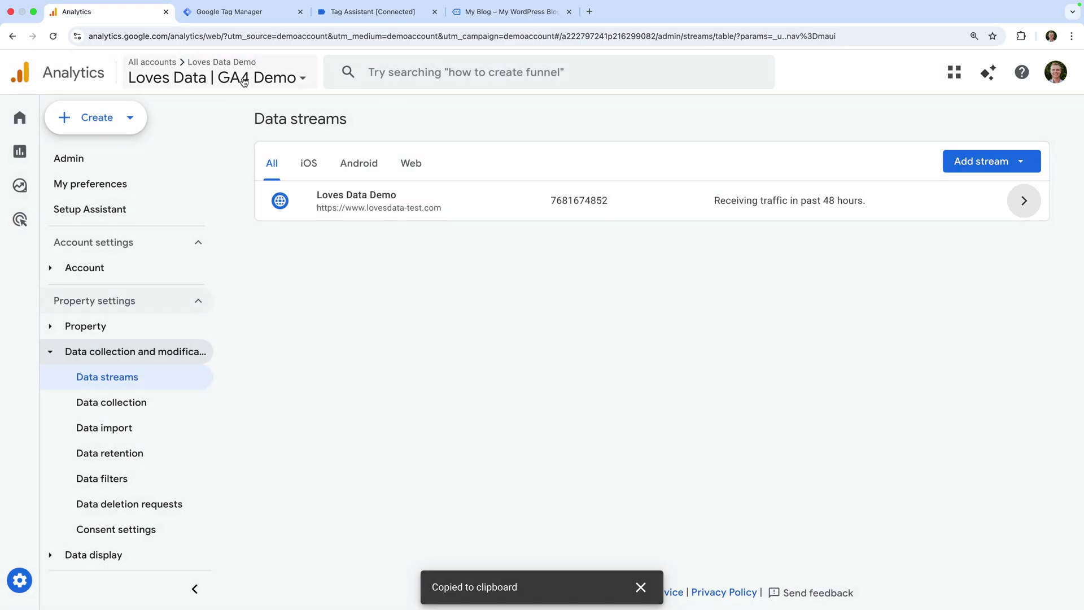
pyautogui.click(112, 355)
pyautogui.click(140, 382)
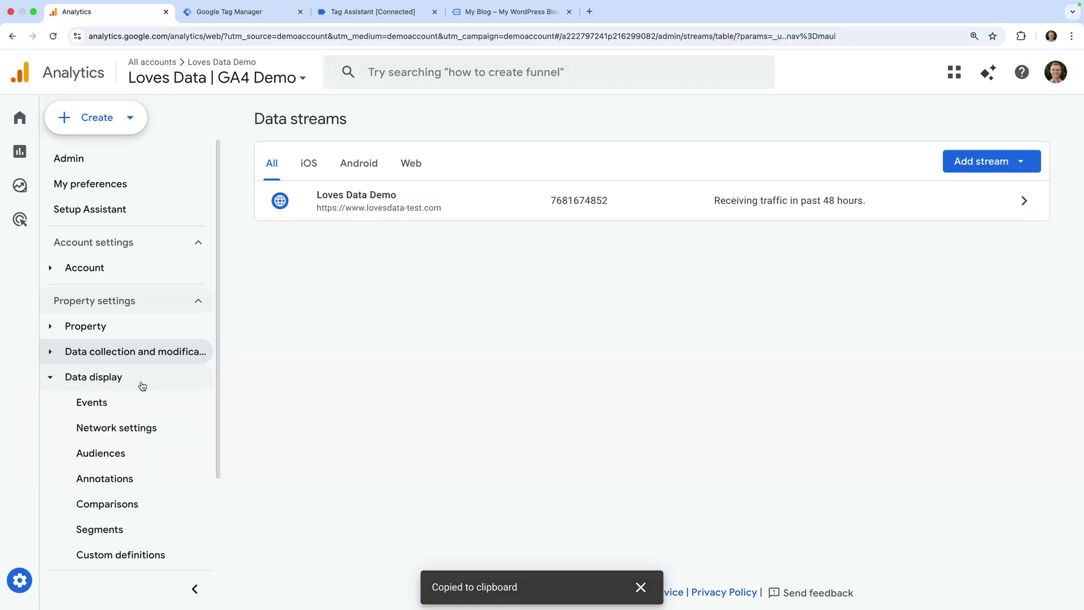
pyautogui.scroll(-3, 140, 470)
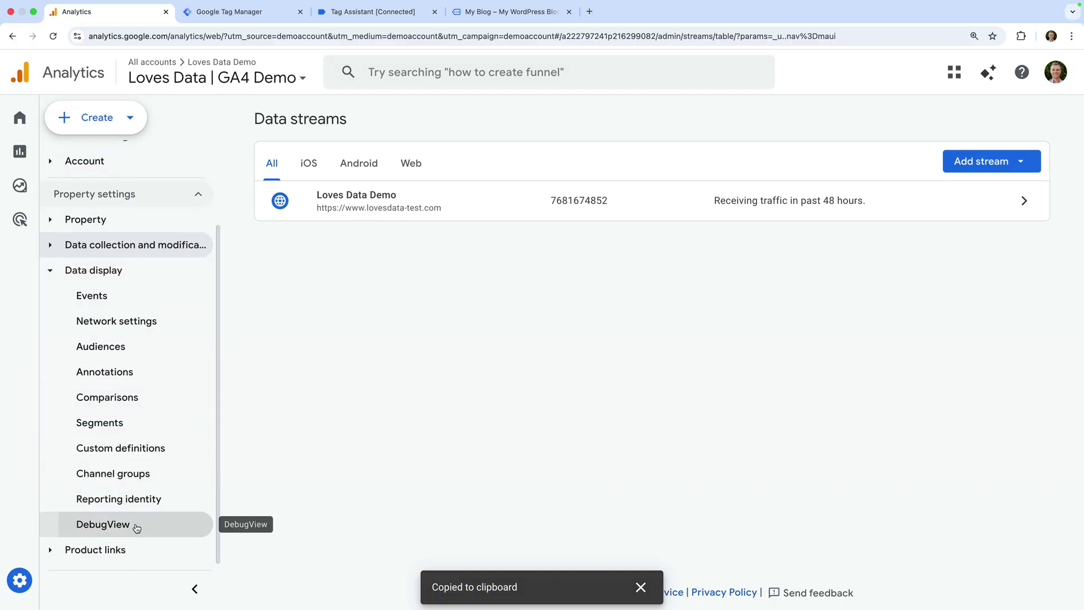
pyautogui.click(136, 527)
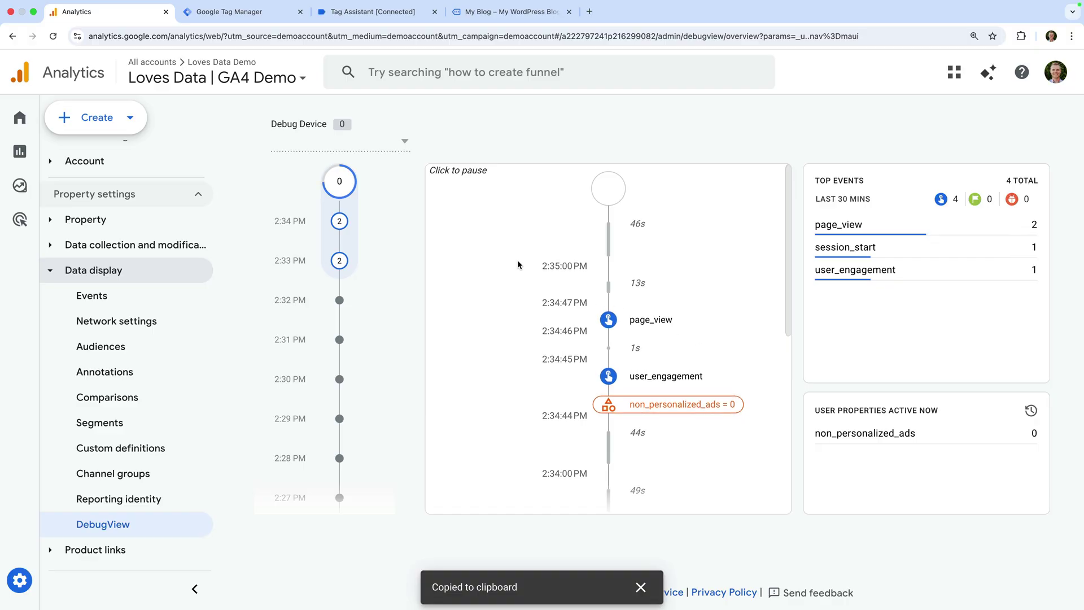
pyautogui.click(249, 12)
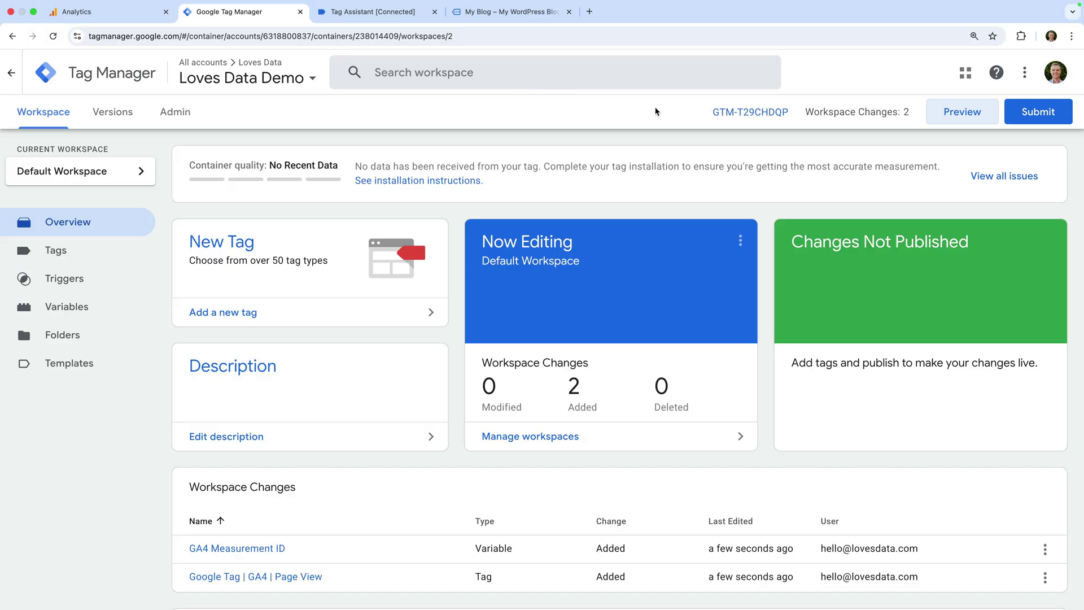
# Submit the workspace changes as version 'Added Google Tag for GA4' and publish them
pyautogui.click(1041, 113)
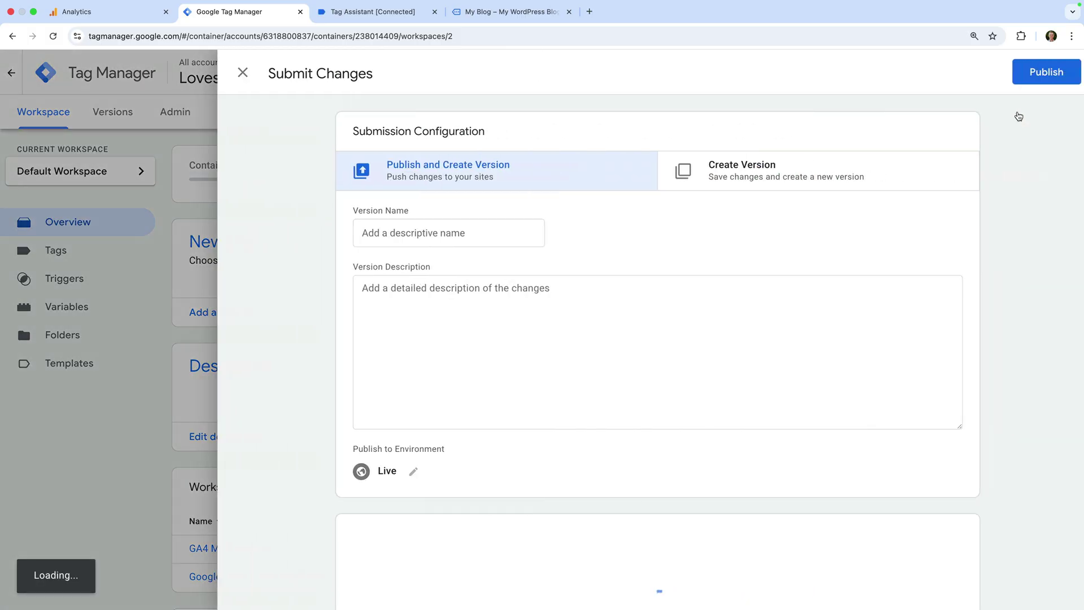
pyautogui.click(454, 234)
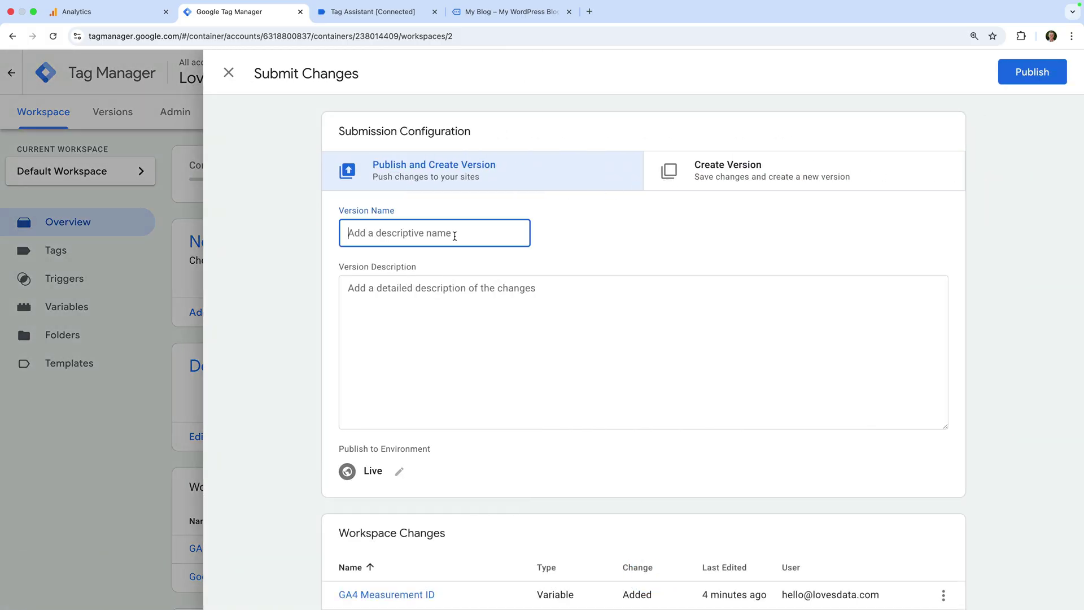
pyautogui.write('Added ')
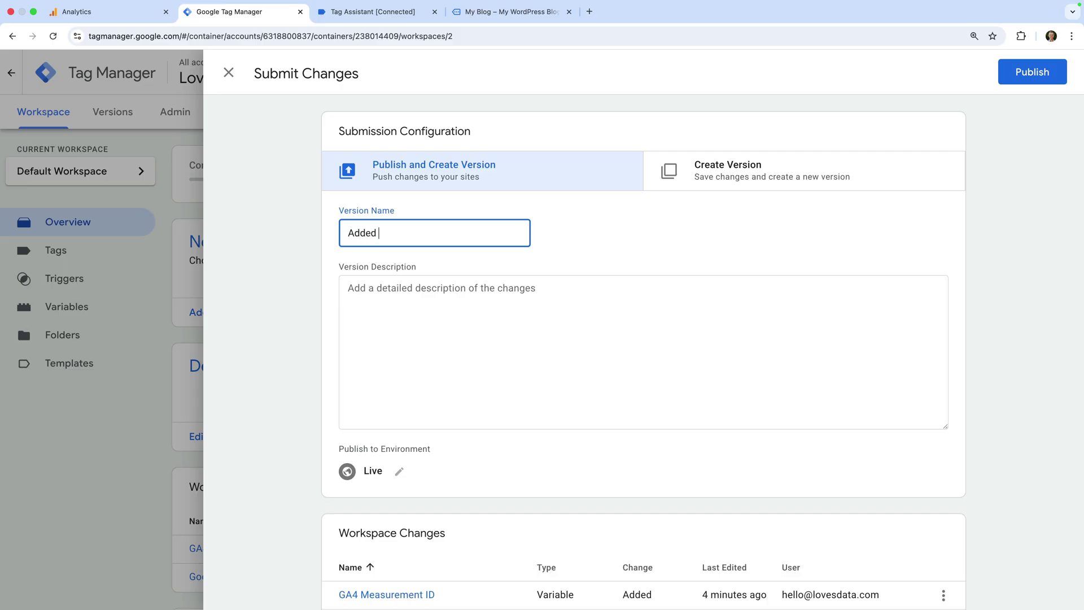
pyautogui.write('Google Tag for GA4')
pyautogui.click(1015, 63)
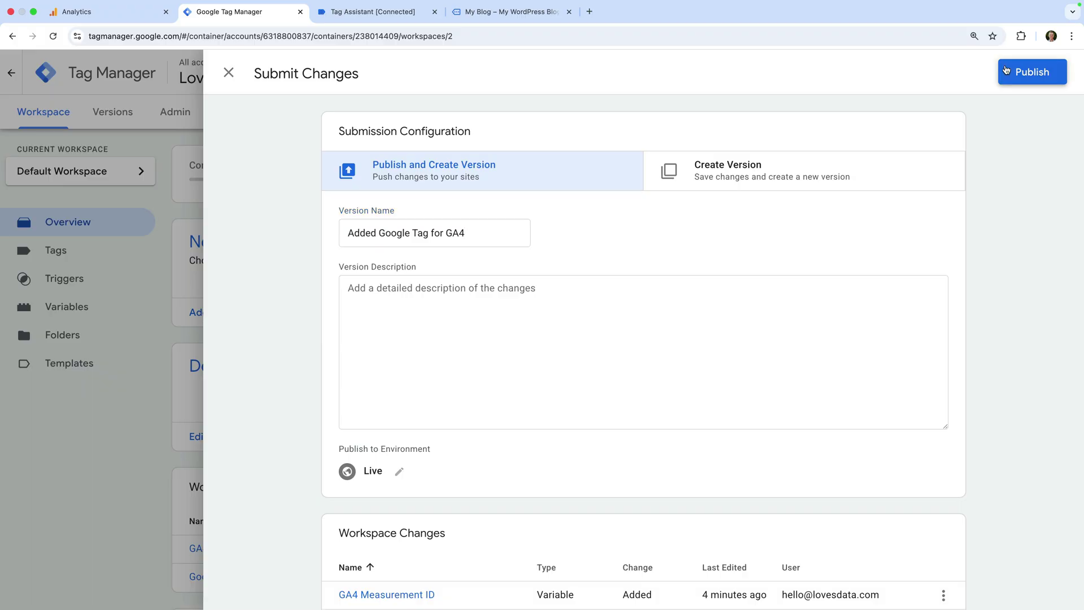